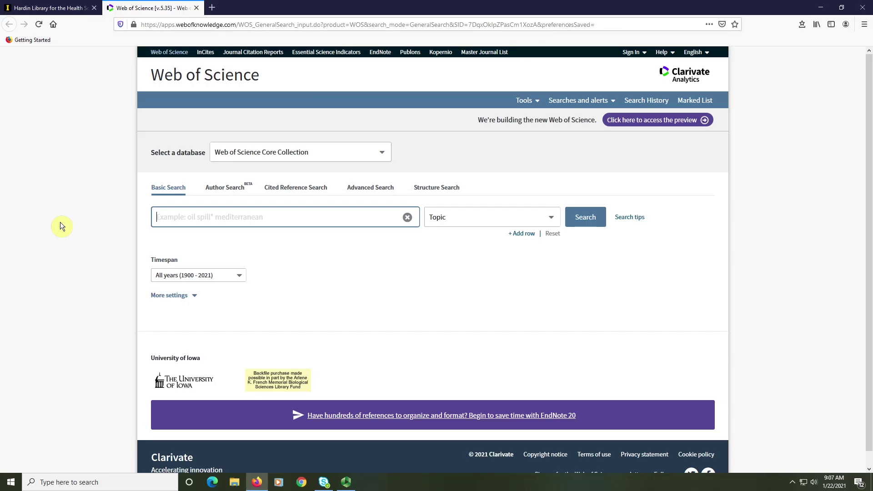
Expand the additional search settings to review the Core Collection's citation and chemical indexes, and collapse them again
key("Tab")
key("Tab")
key("Tab")
key("Tab")
key("Tab")
key("Tab")
key("Tab")
key("Tab")
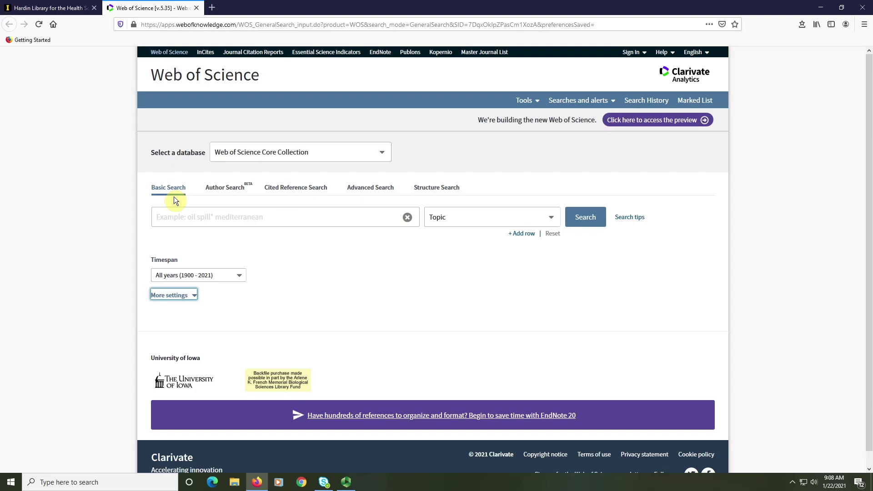
left_click(194, 297)
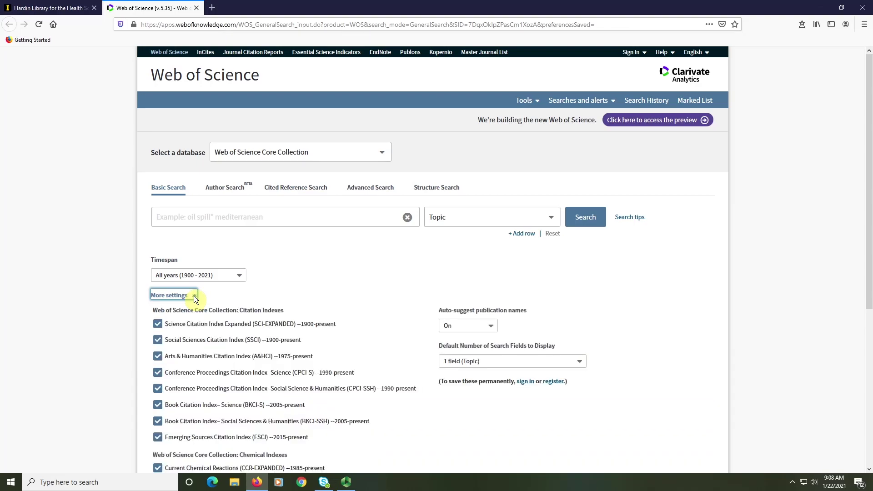
scroll(355, 297, "down", 2)
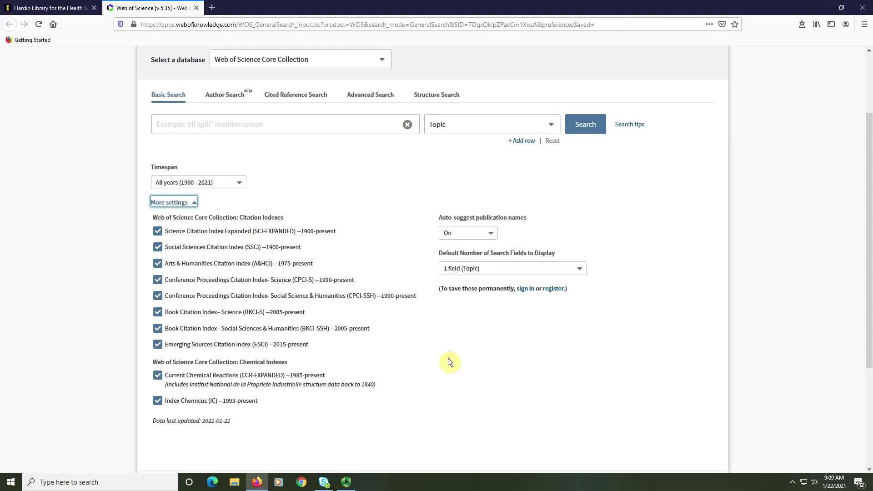
key("Return")
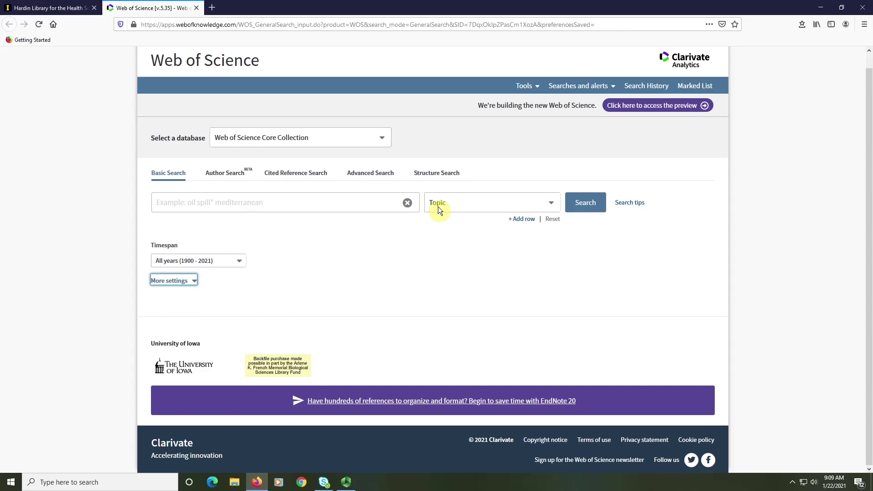
Look through the available search fields, keep Topic, and run a search for "Prostate Cancer AND Screening"
left_click(550, 203)
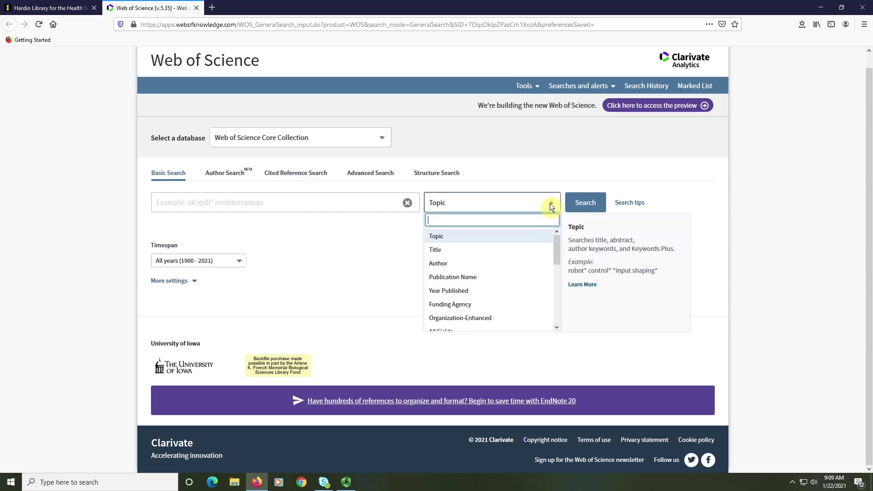
left_click_drag(554, 248, 559, 293)
left_click(220, 205)
type("Pr")
left_click(219, 219)
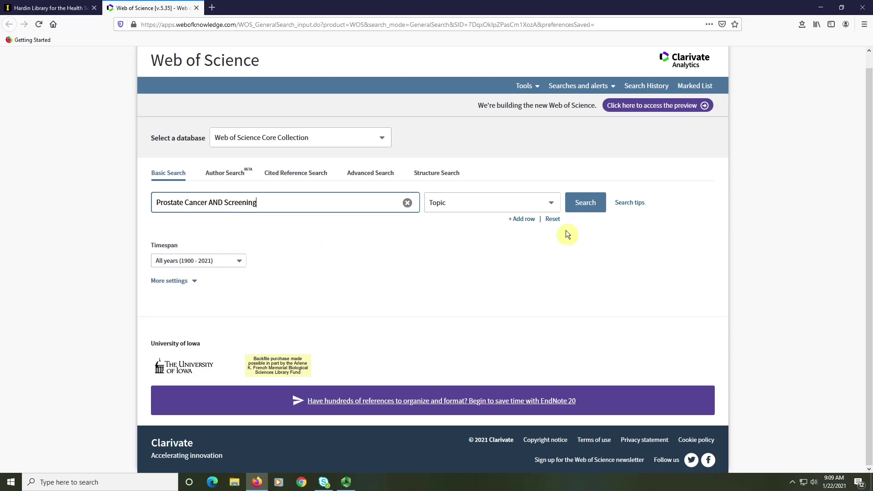
left_click(586, 203)
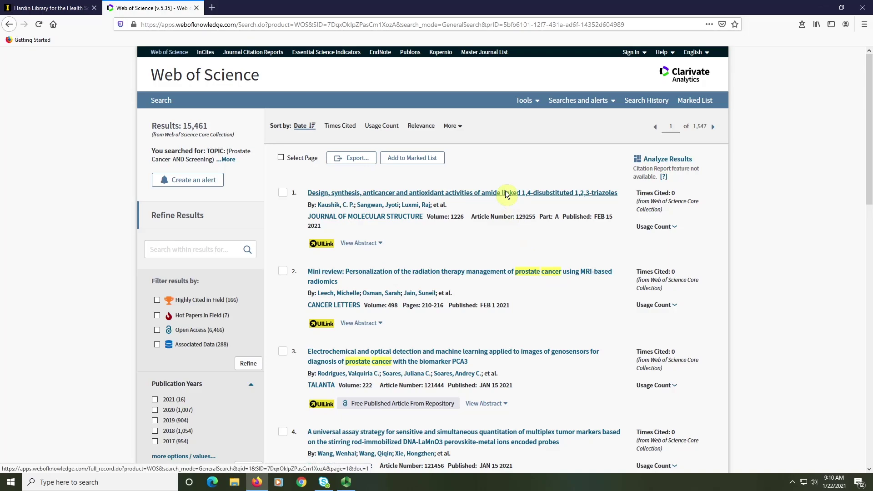
Show the abstract of the first search result to read it, and close it again
left_click(381, 244)
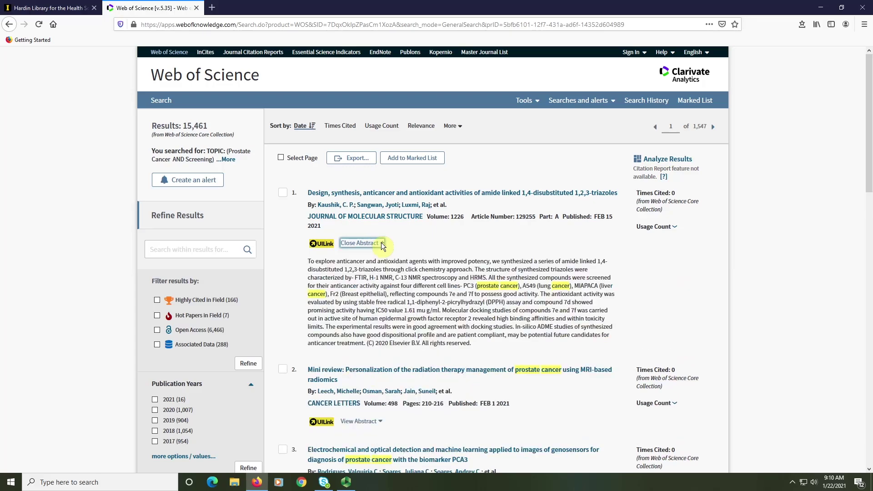
left_click(382, 246)
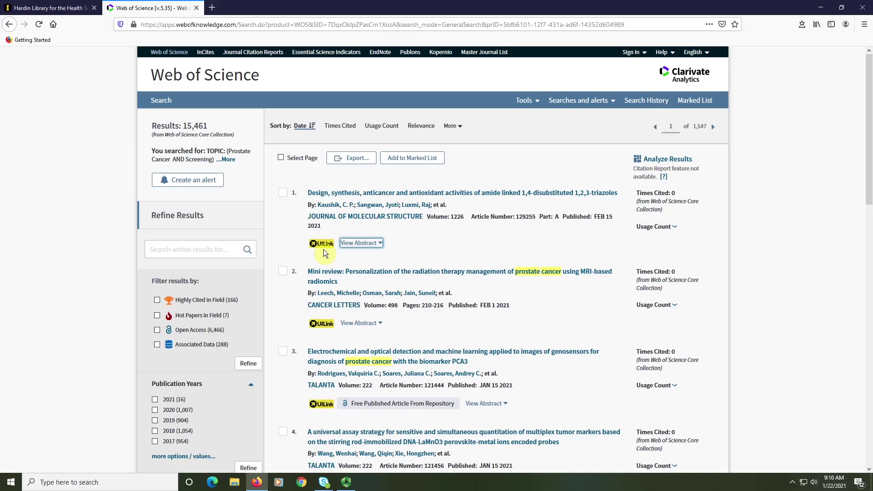
Examine the full lists of publication-year and document-type filters, cancelling each without refining the results
scroll(86, 265, "down", 6)
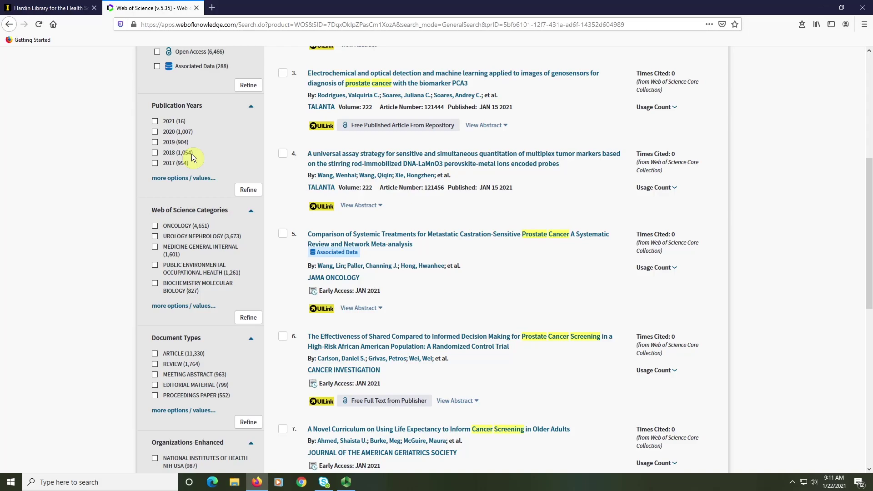
left_click(169, 178)
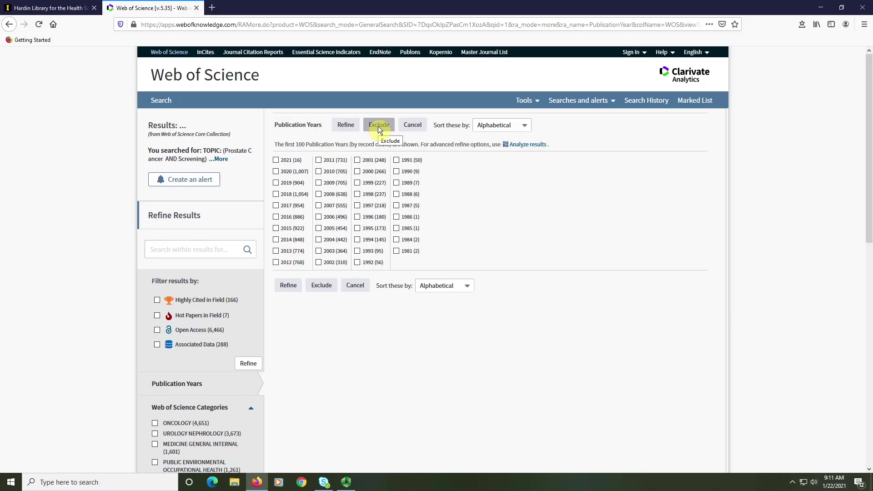
left_click(414, 124)
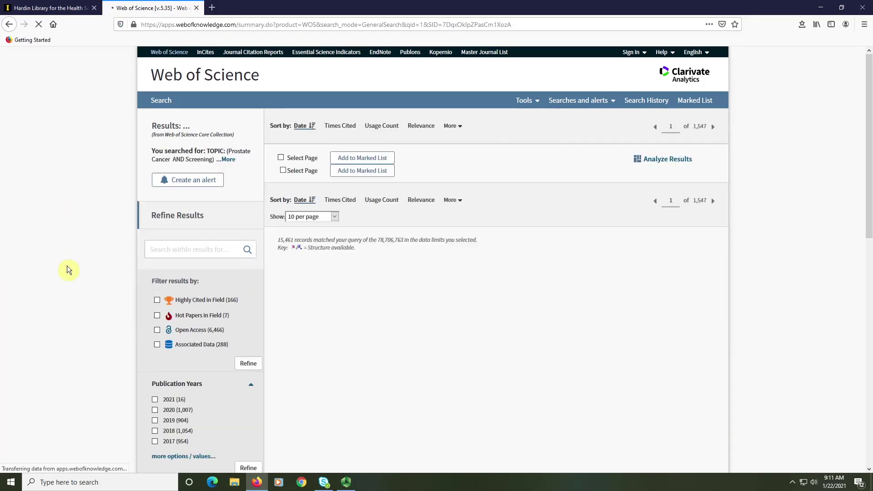
scroll(86, 292, "down", 10)
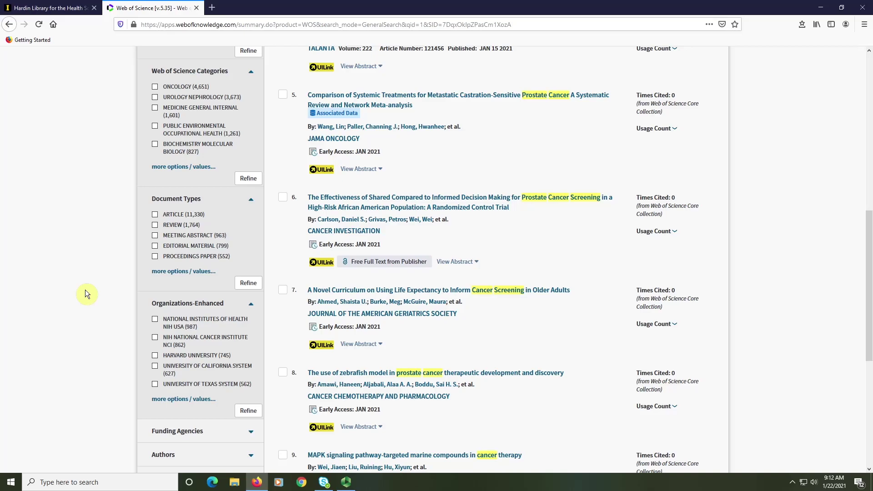
left_click(176, 272)
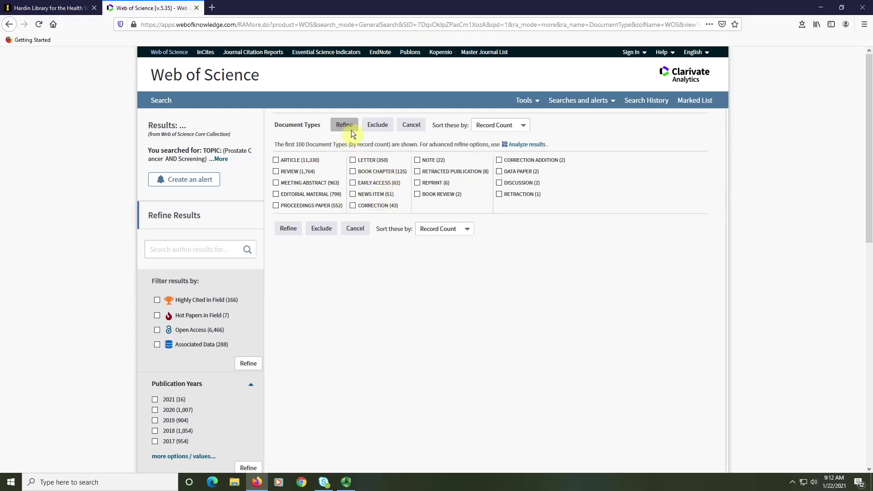
left_click(413, 123)
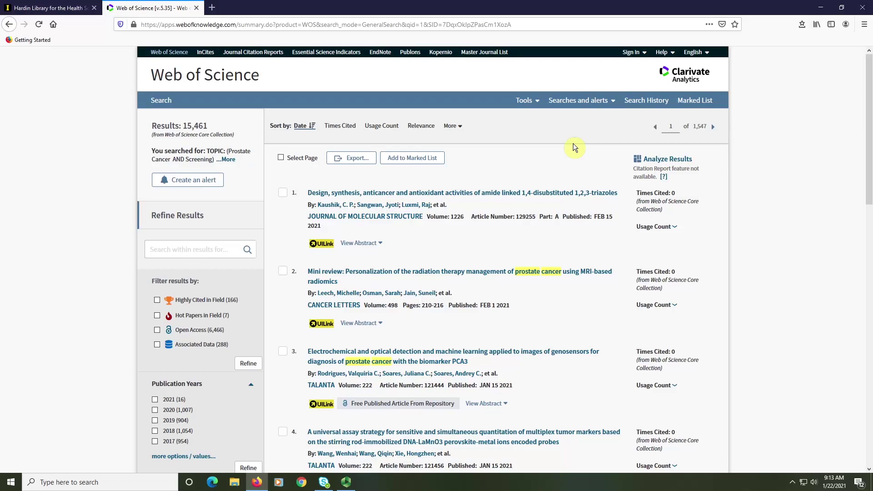
Return to the basic search, clear the previous terms, and run a Topic search for "Diabetes AND Hypertension"
left_click(203, 71)
left_click(407, 217)
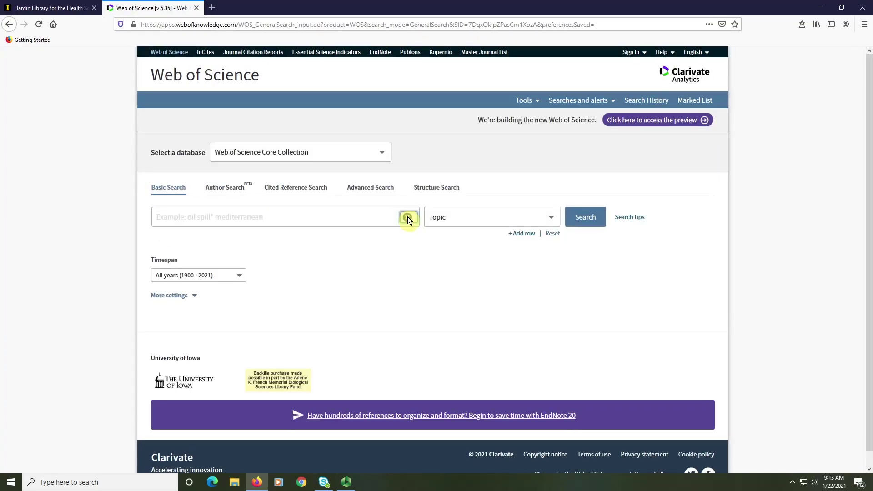
left_click(267, 217)
type("di")
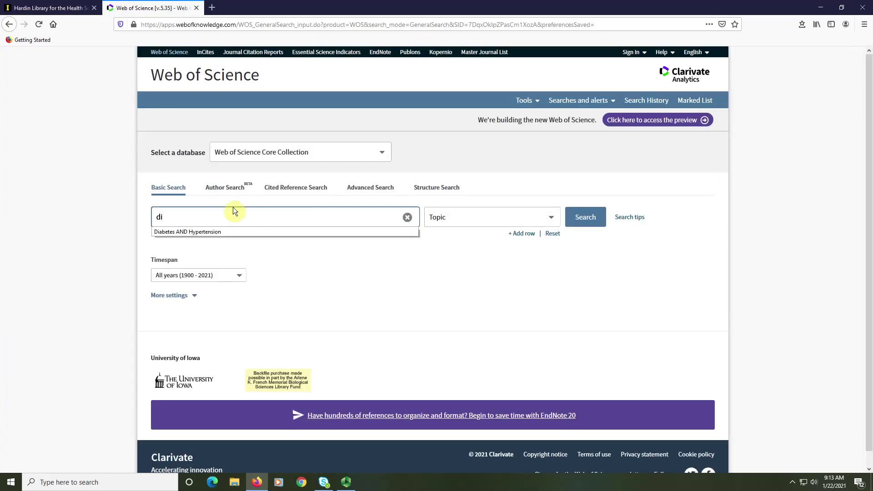
left_click(215, 232)
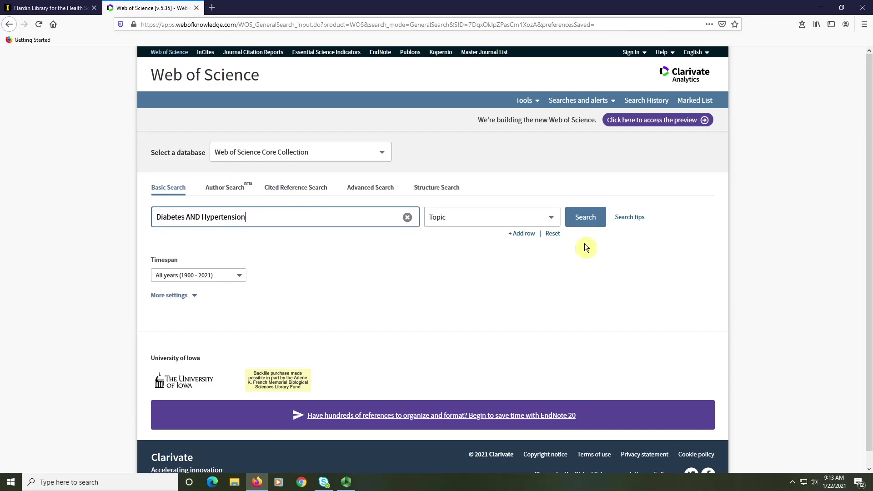
left_click(585, 221)
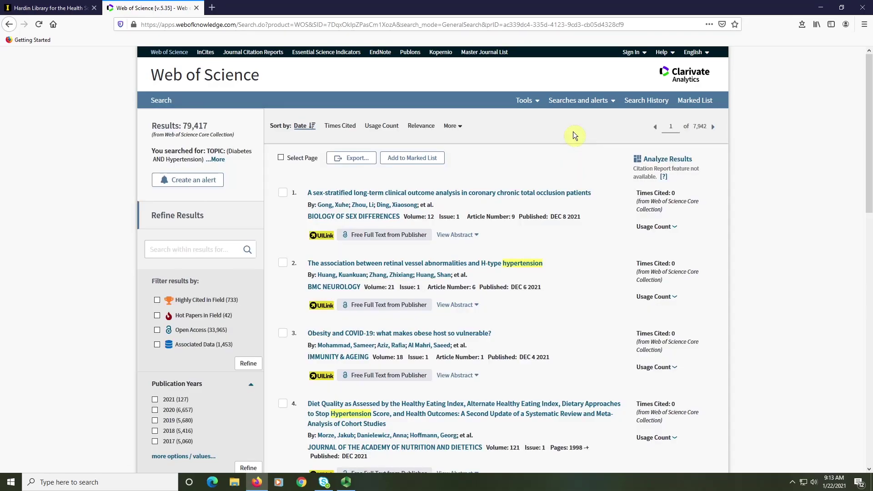
Combine the diabetes and prostate cancer searches with AND in the search history
left_click(637, 102)
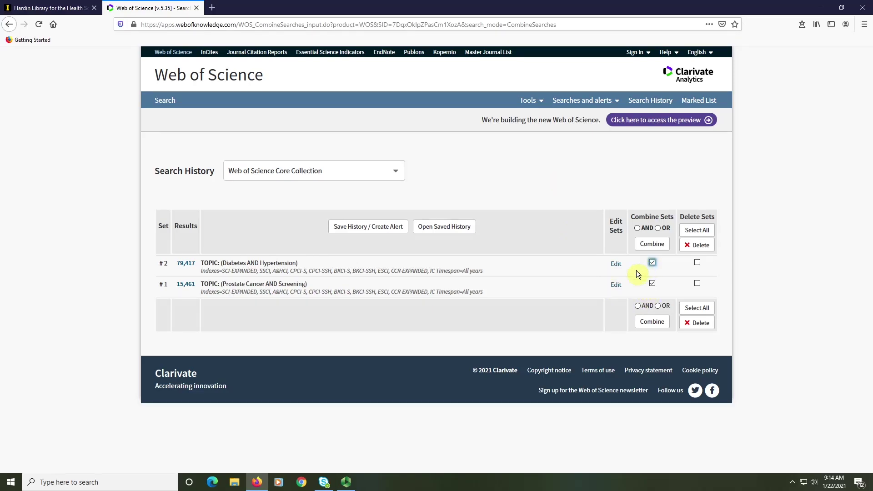
left_click(637, 229)
left_click(652, 244)
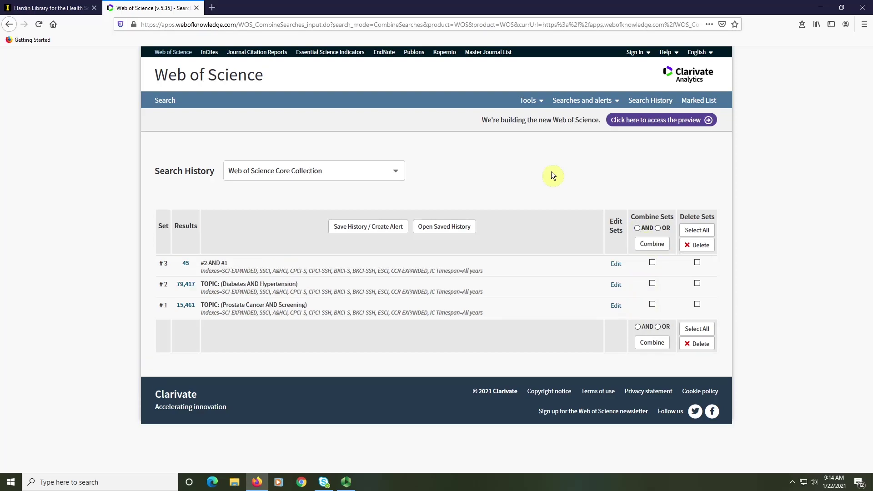
Open the results of the combined search set and go to page 5
left_click(186, 264)
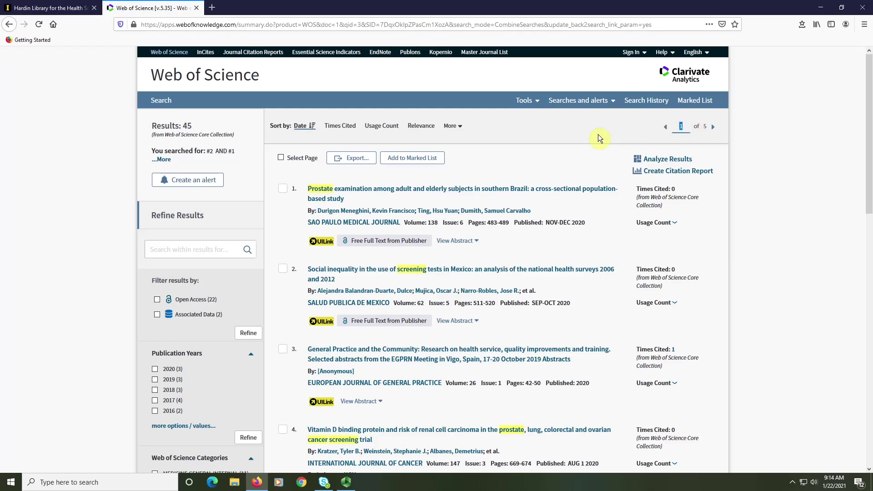
type("5")
key("Return")
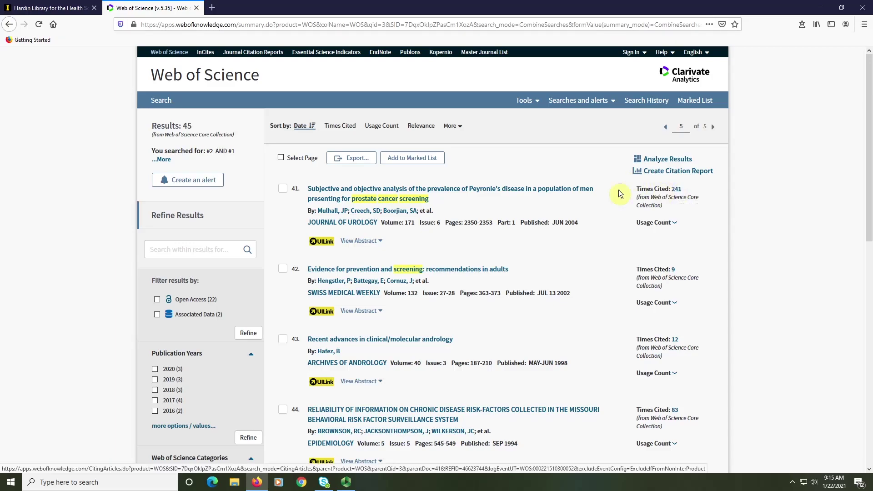
Open the JOURNAL OF UROLOGY article on Peyronie's disease prevalence and view the list of articles citing it
left_click(516, 187)
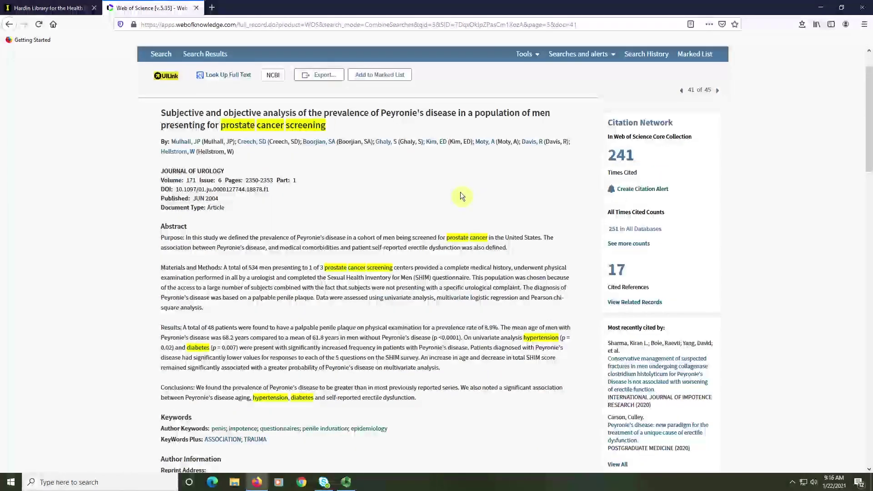
left_click(617, 156)
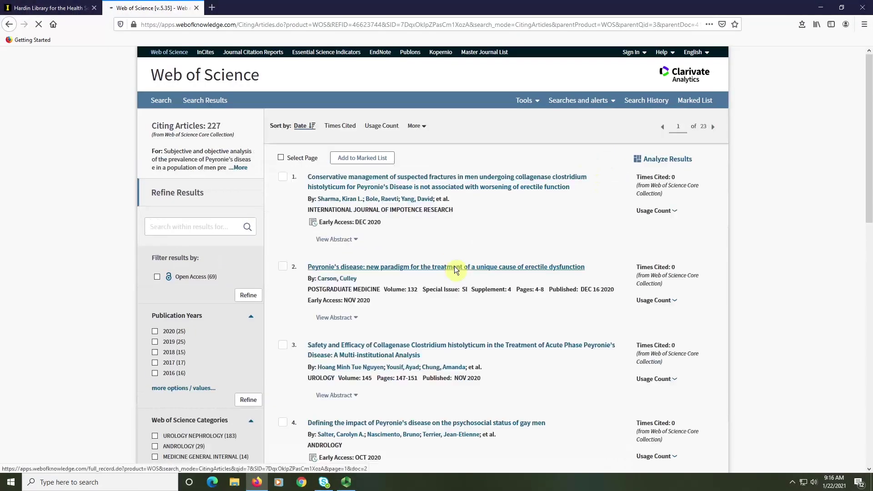
scroll(515, 242, "down", 3)
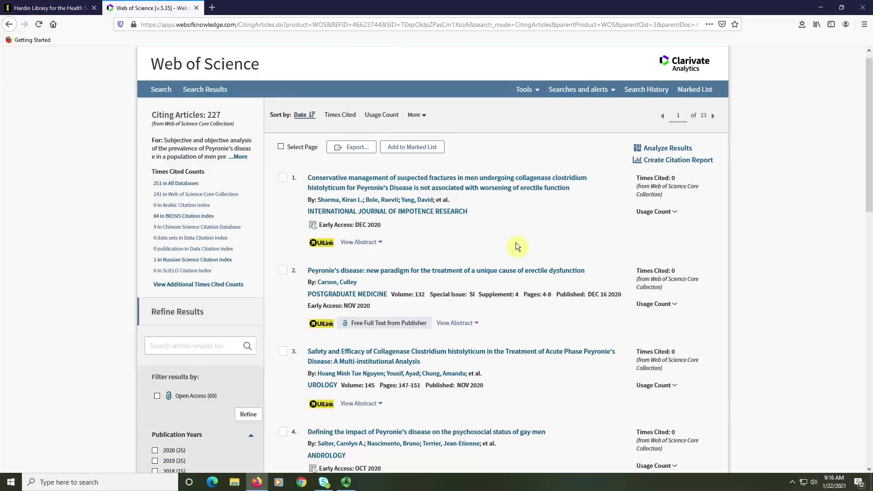
scroll(516, 239, "up", 3)
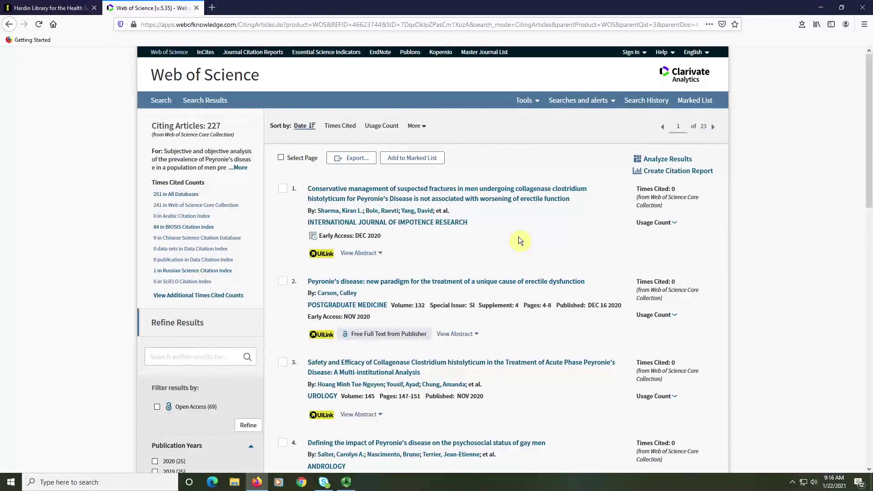
Return to the article's full record and examine its author information, journal details and cited references
key("alt+Left")
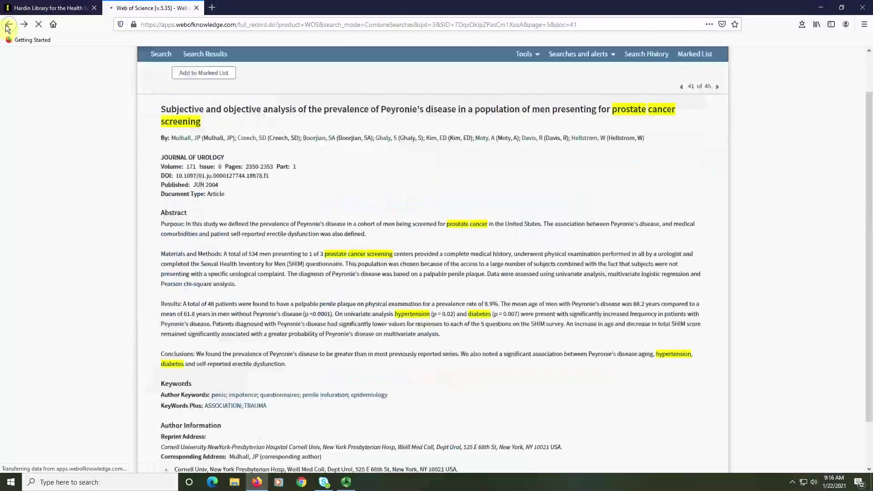
scroll(440, 217, "down", 3)
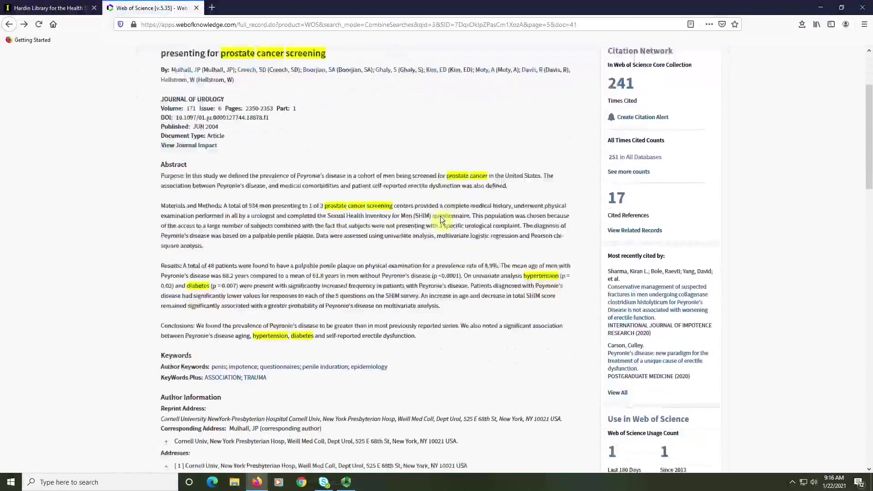
scroll(371, 264, "down", 6)
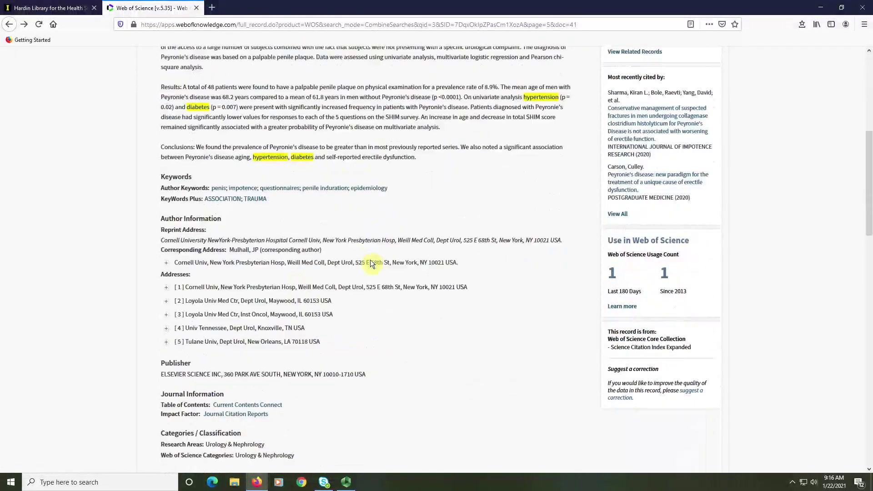
scroll(354, 321, "down", 9)
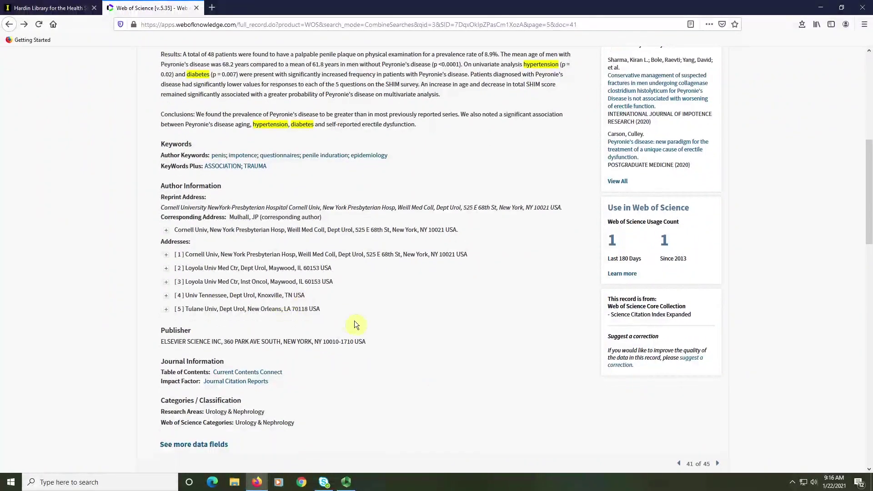
scroll(355, 323, "down", 3)
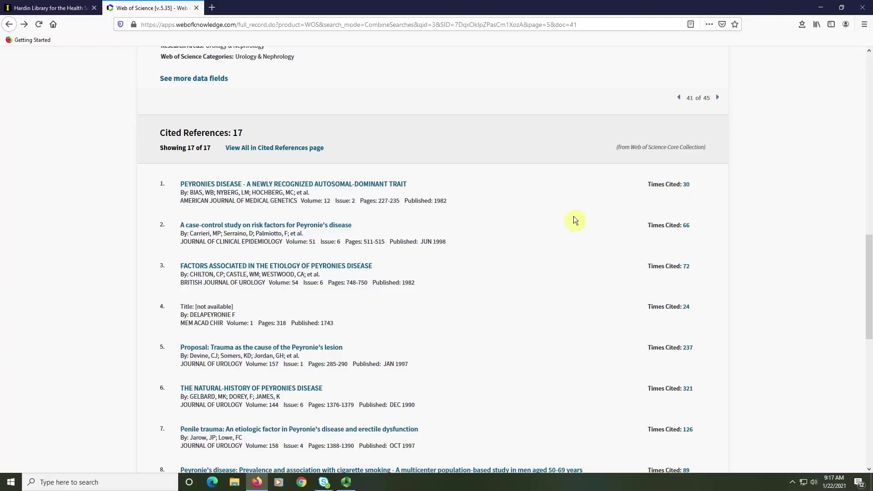
Go back to the basic search page, clear the previous search terms, and open the choice of search fields
key("Home")
left_click(195, 75)
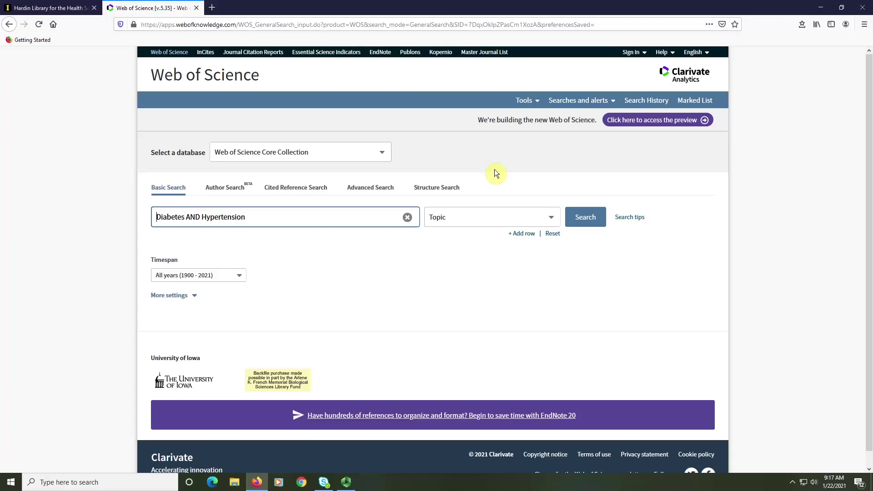
left_click(407, 218)
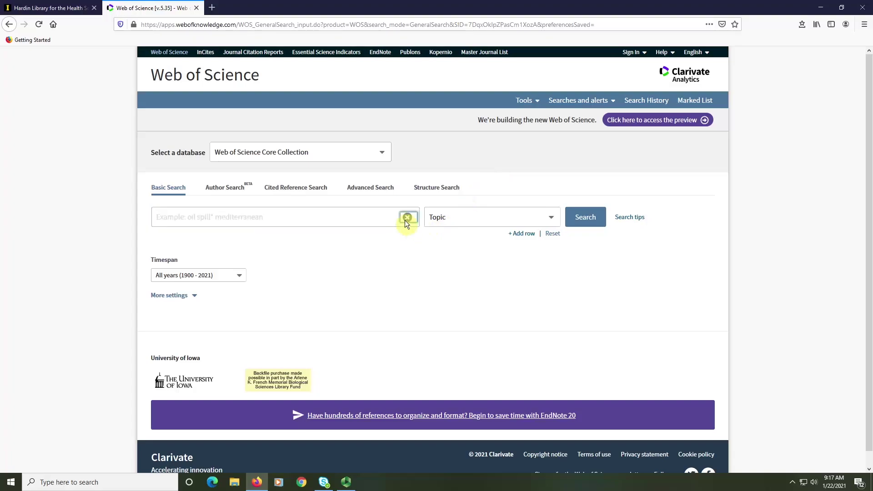
left_click(550, 217)
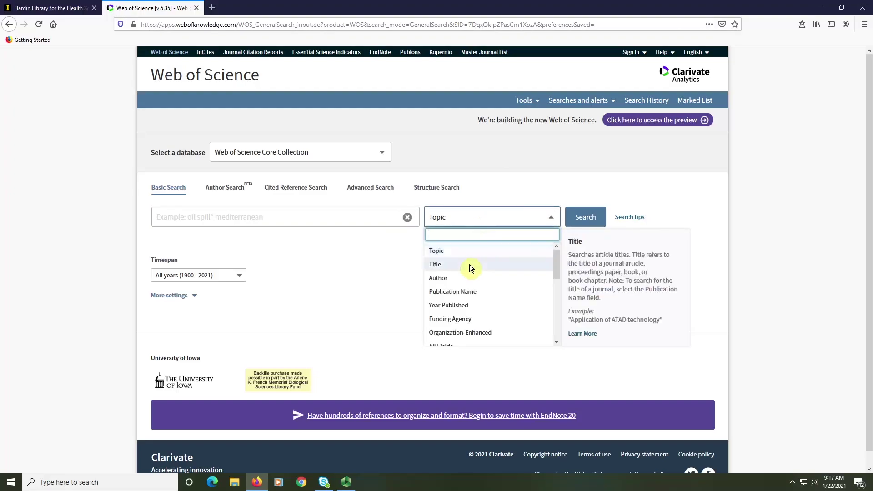